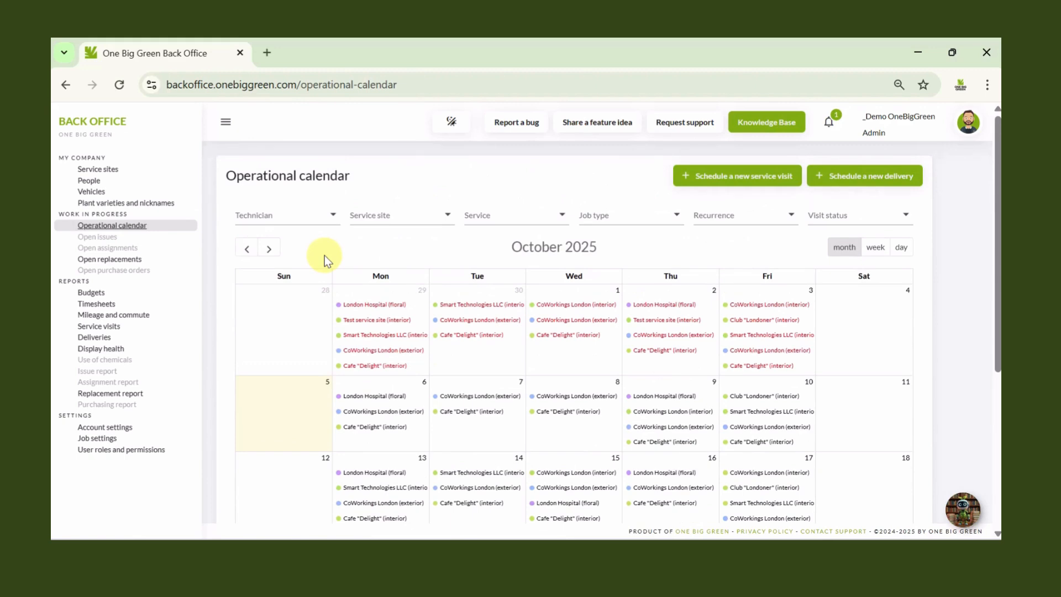
Step: Look over the October 2025 calendar and its colour legend, filter the visits by one technician, and clear that filter
scroll(324, 255, down, 5)
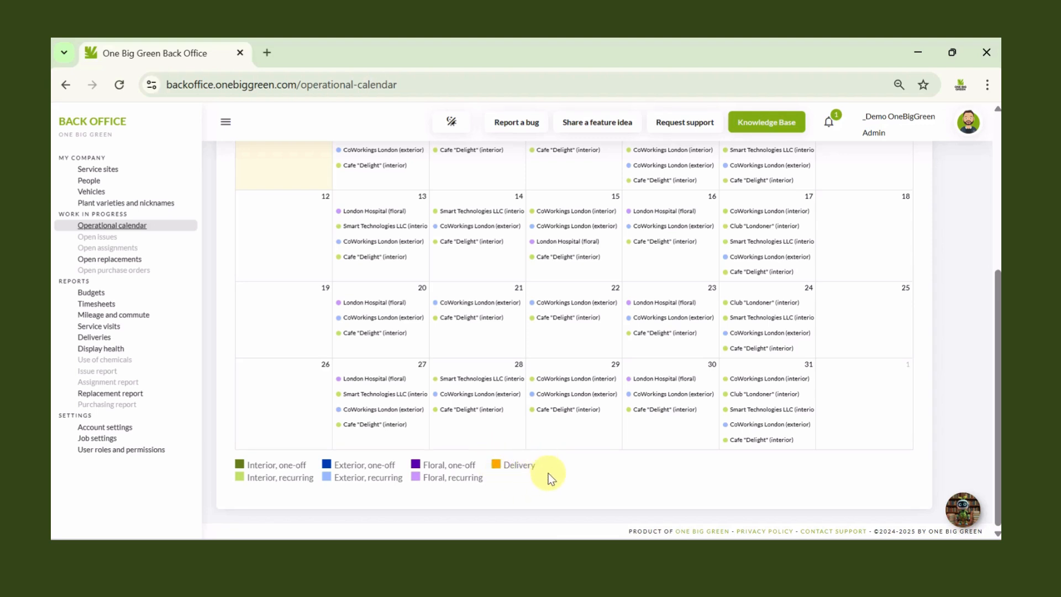
scroll(550, 478, up, 5)
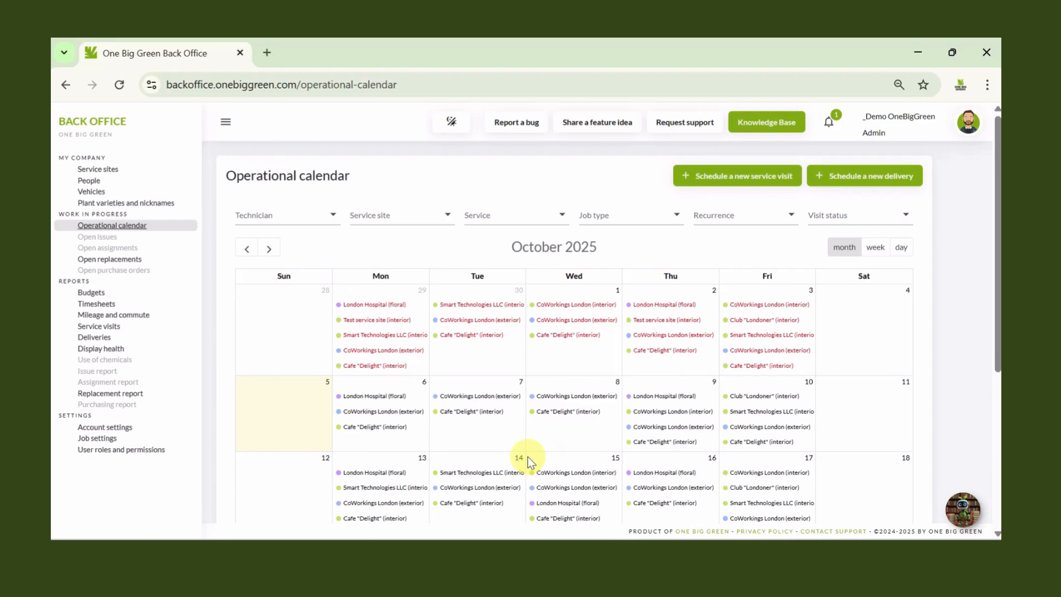
click(323, 215)
click(306, 331)
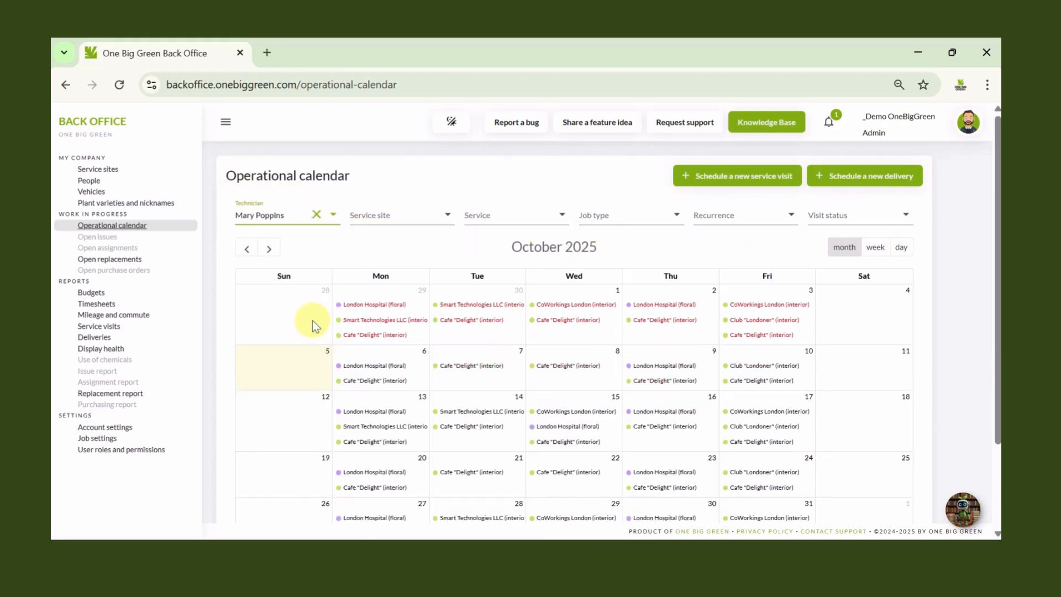
click(318, 215)
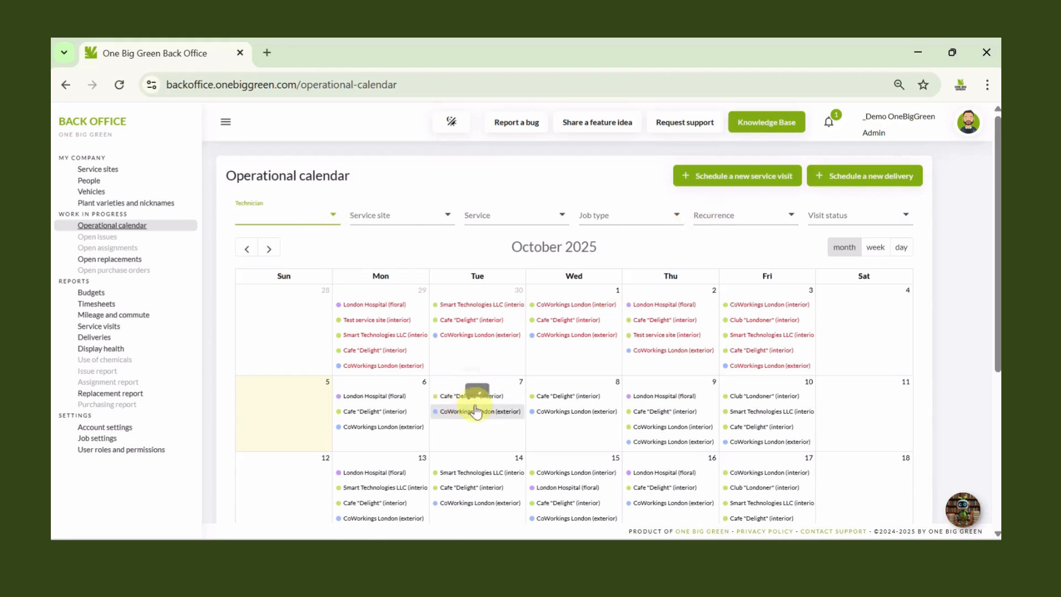
Step: View the details of the CoWorkings London exterior visit on October 7
mouse_move(453, 412)
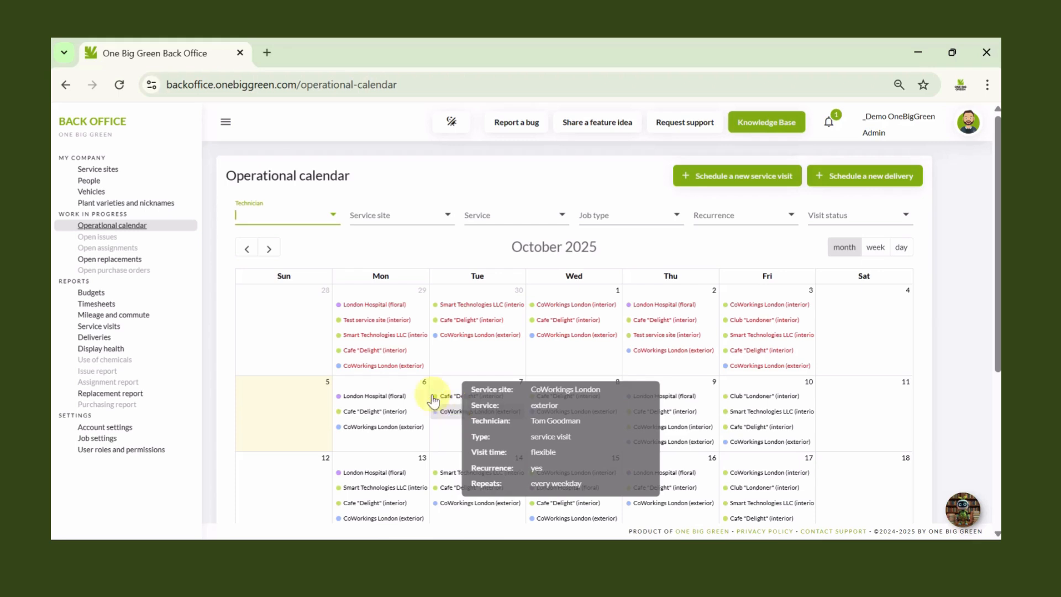
mouse_move(394, 338)
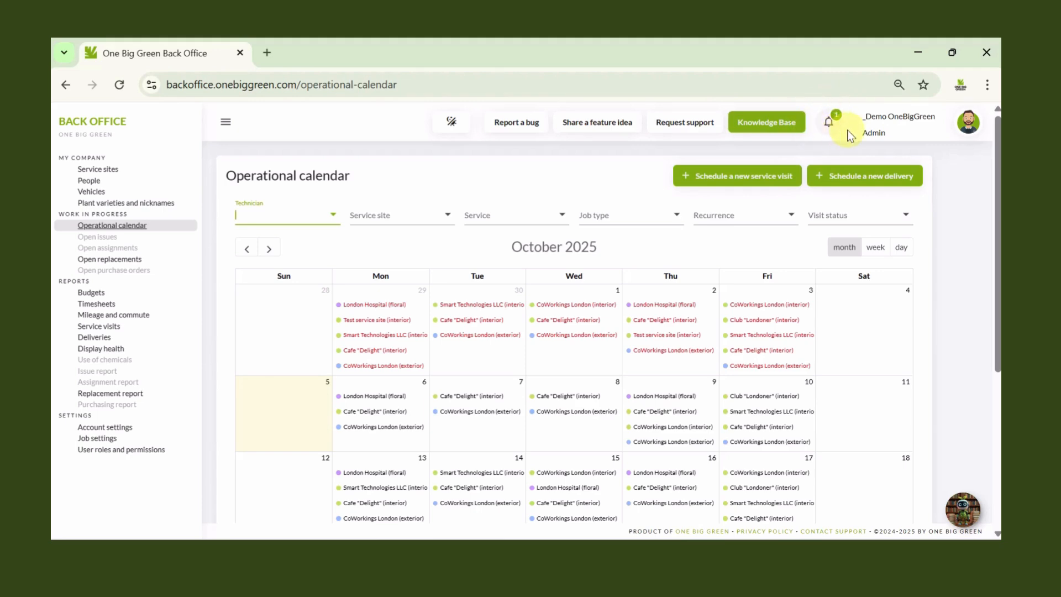
Step: Mark the Aug 19, 2025 missed-visit notification for Club "Londoner" as read and close the notifications
click(828, 122)
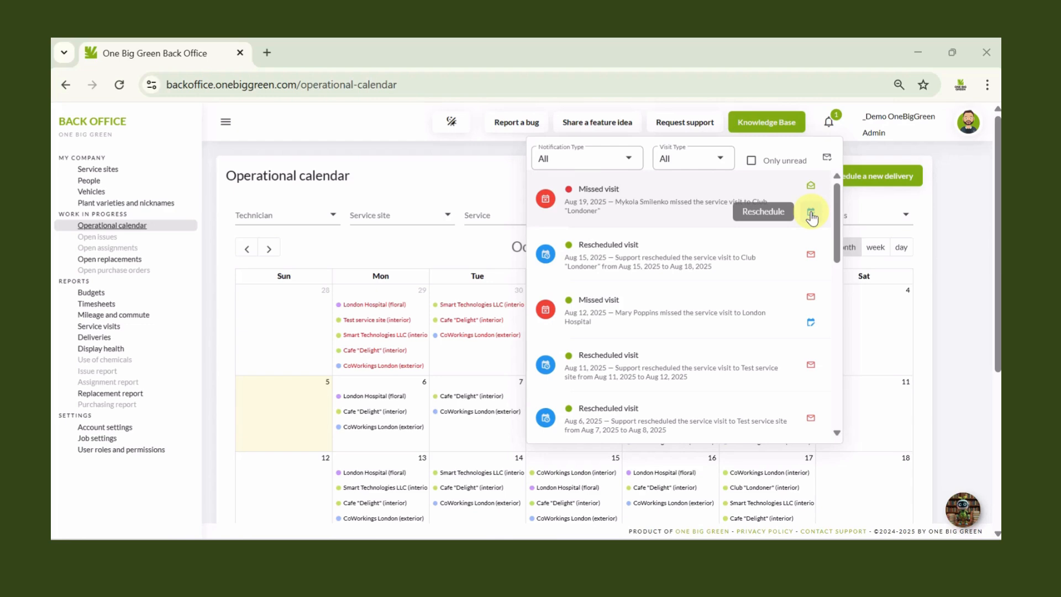
click(811, 187)
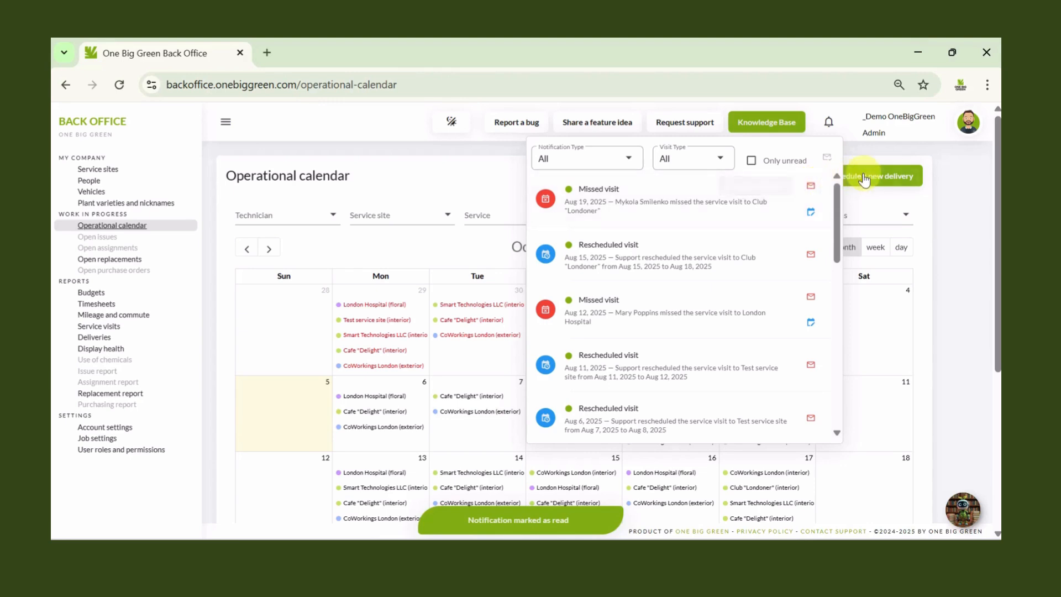
click(953, 166)
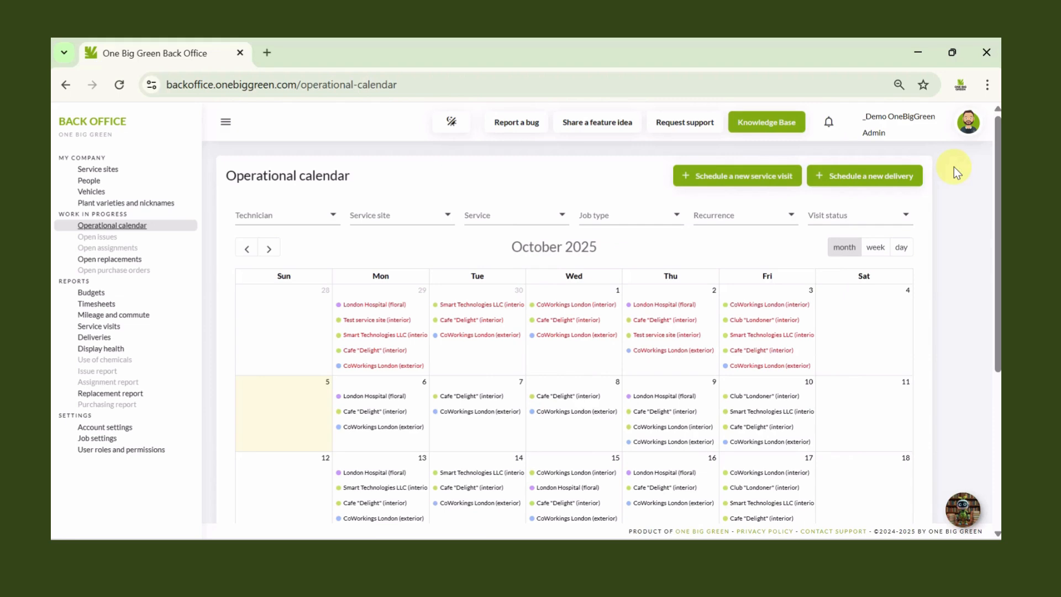
Step: Filter the calendar by the visit status Missed, and clear the filter after reviewing the visits
click(872, 215)
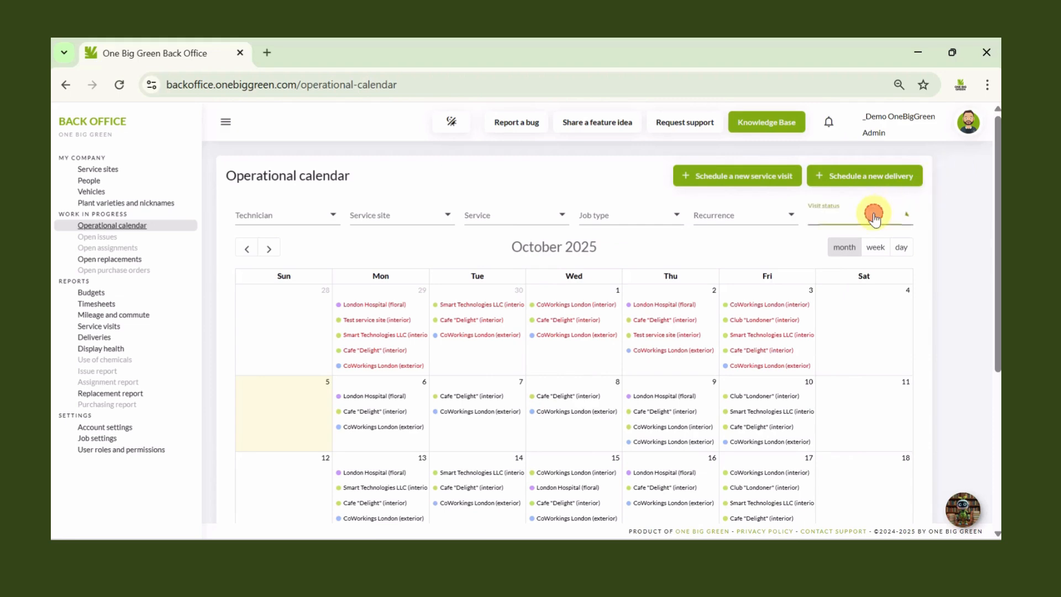
click(847, 255)
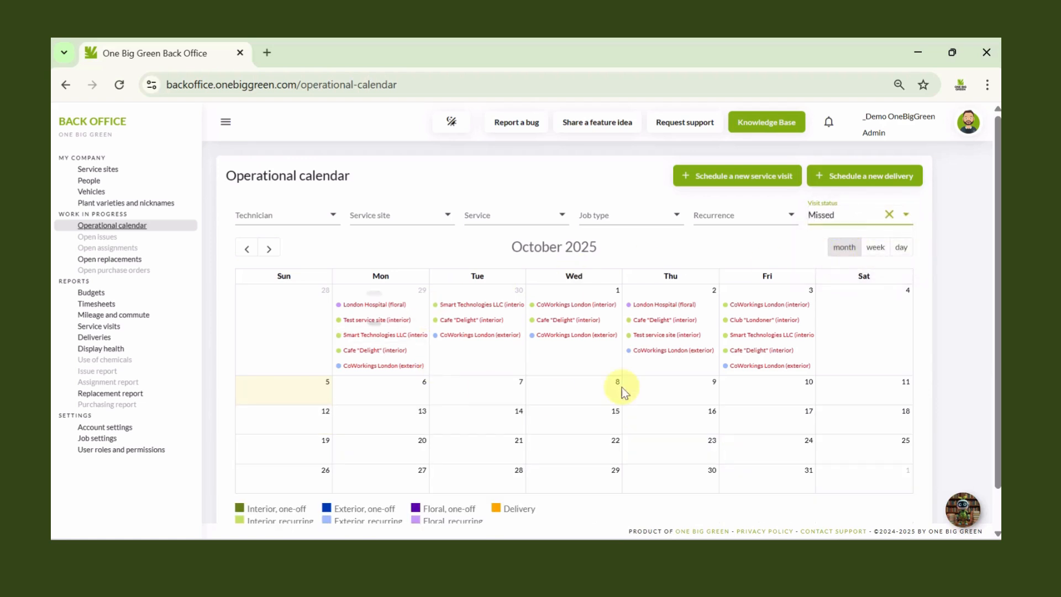
click(889, 214)
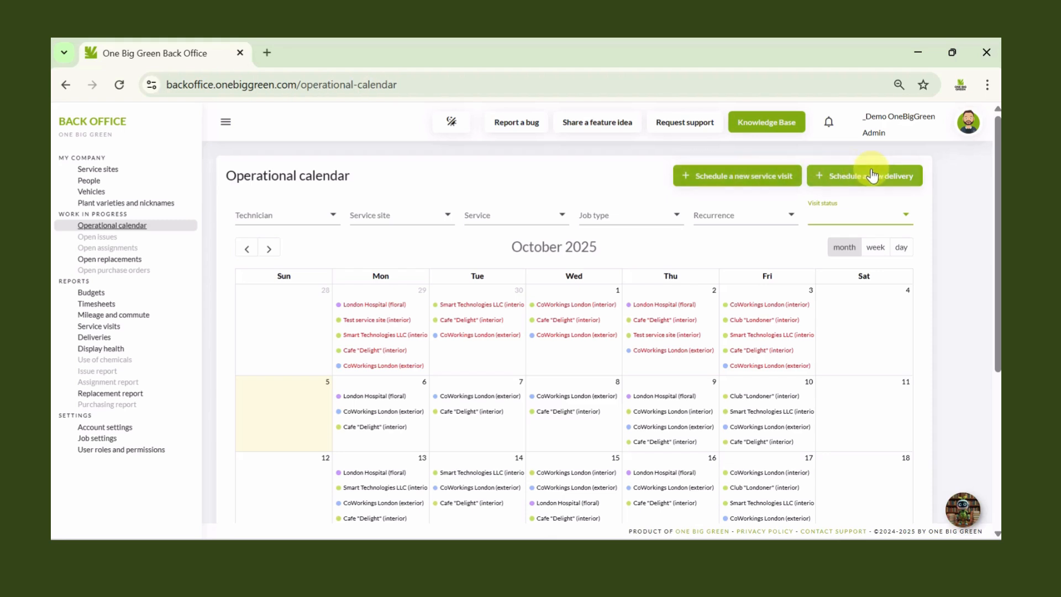
Step: Start scheduling a new service visit for Smart Technologies LLC with the interior service and its assigned technician
click(751, 178)
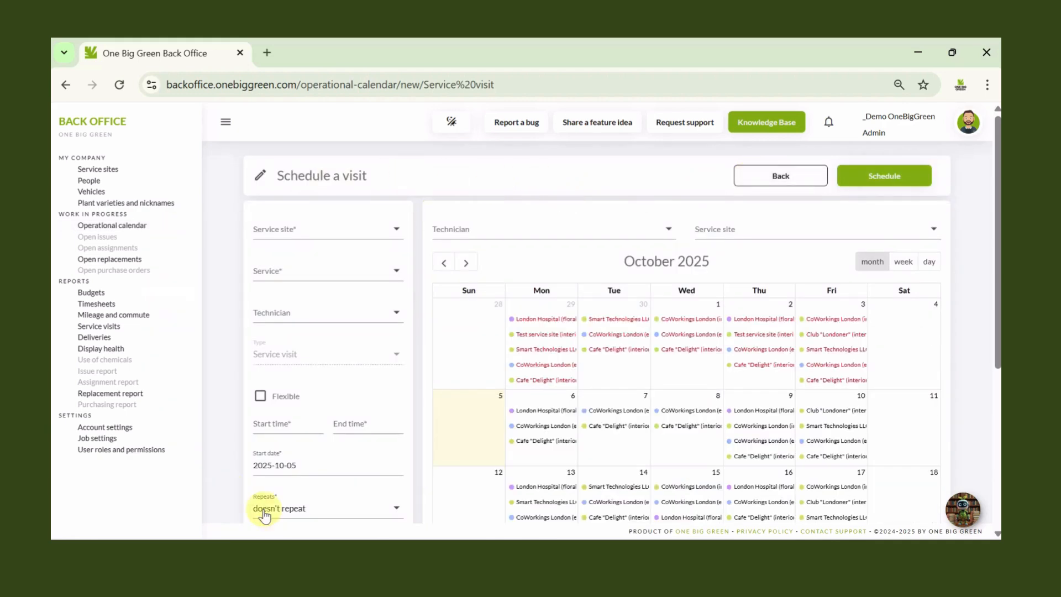
click(393, 231)
click(308, 348)
click(333, 274)
click(326, 285)
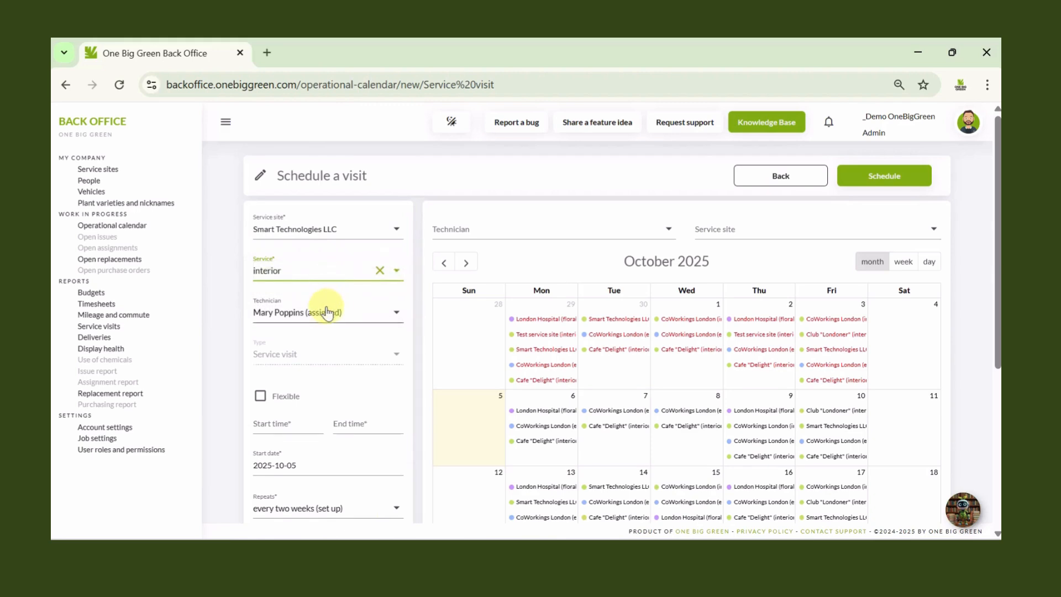
click(326, 315)
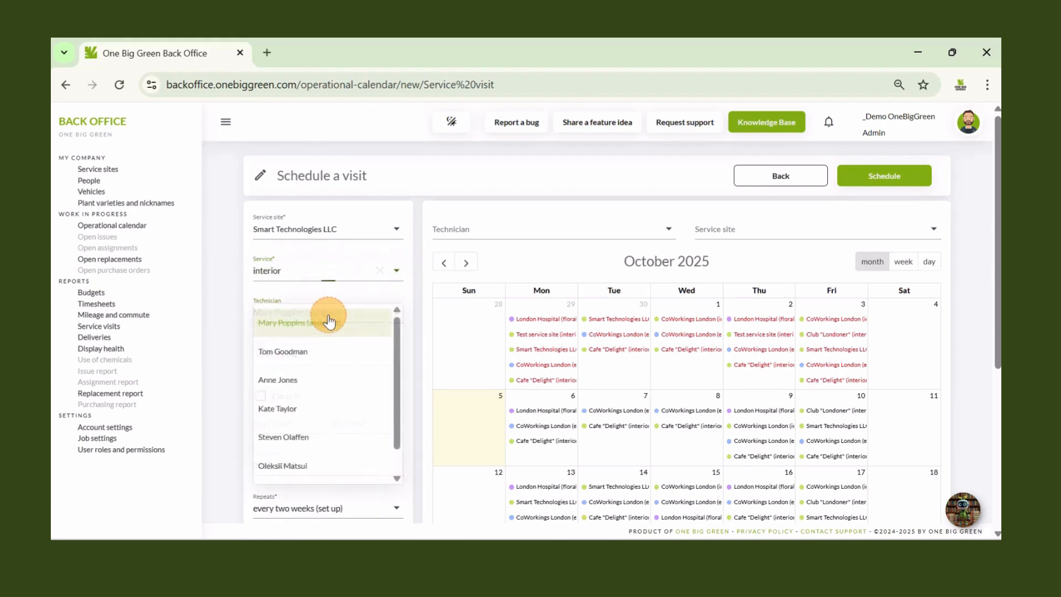
click(328, 325)
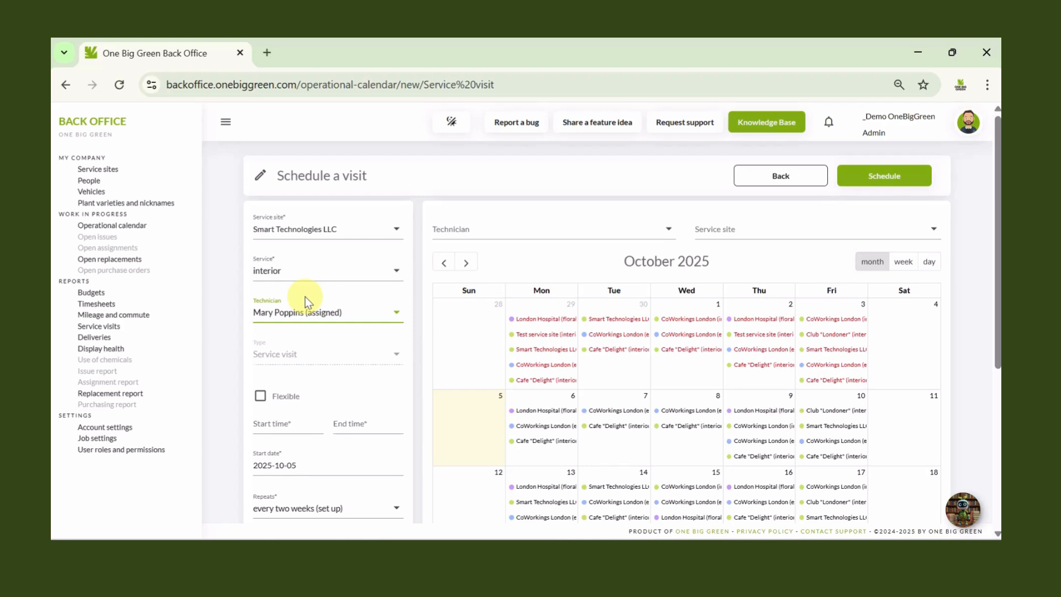
Step: Give the visit a fixed, non-flexible time with start time 10:00 and end time 11:00
scroll(305, 299, down, 2)
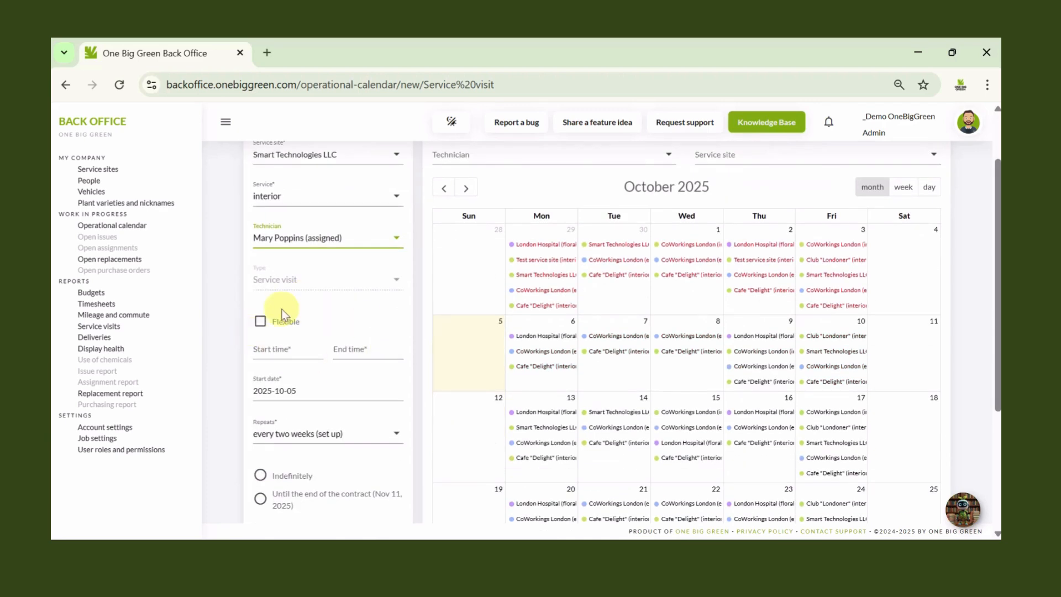
click(257, 322)
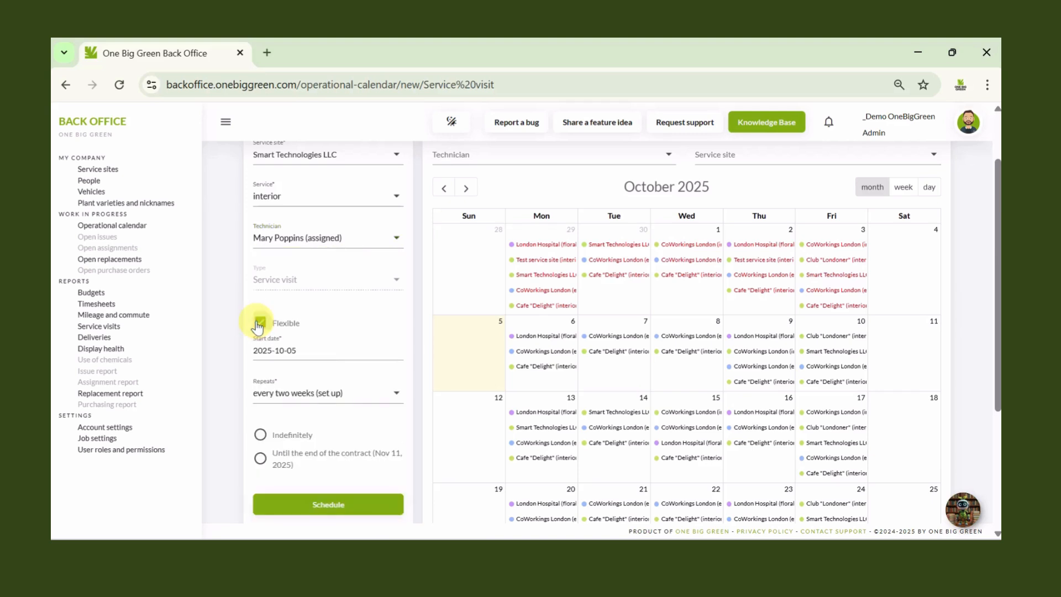
click(258, 323)
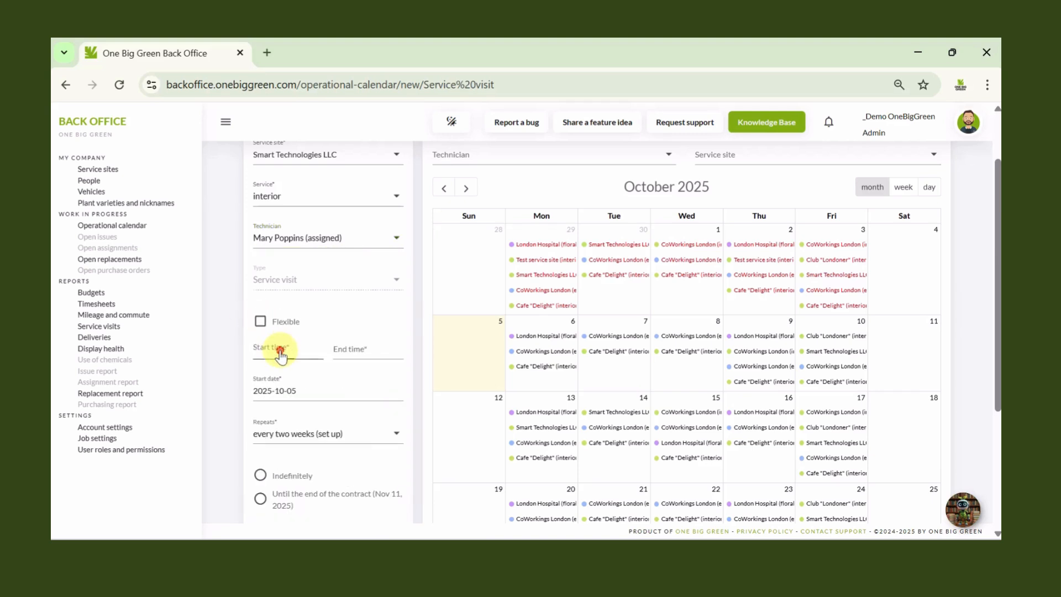
click(280, 350)
click(283, 412)
click(340, 380)
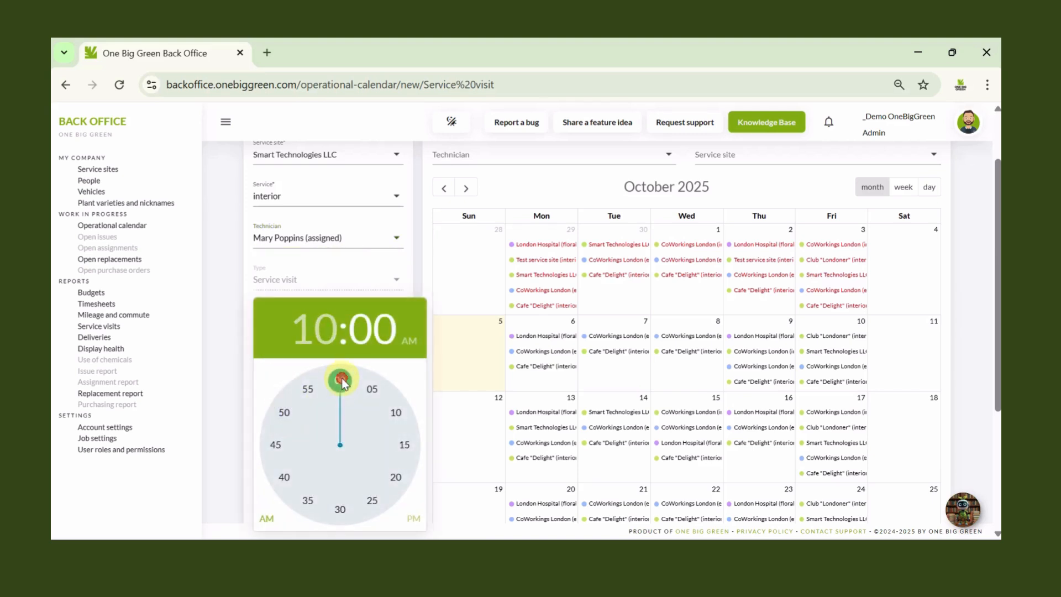
click(220, 301)
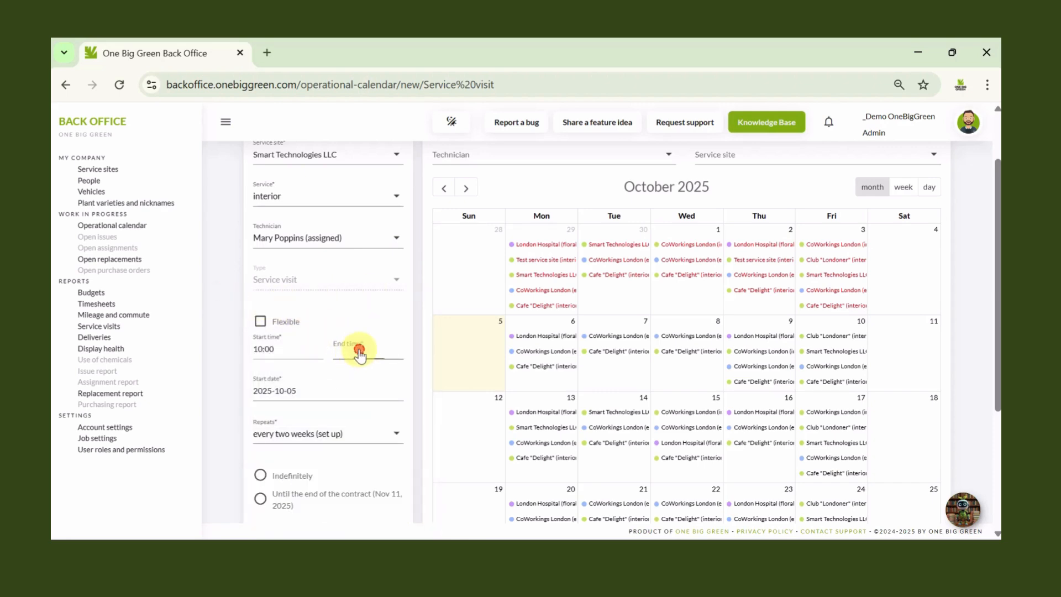
click(355, 348)
click(386, 389)
click(419, 381)
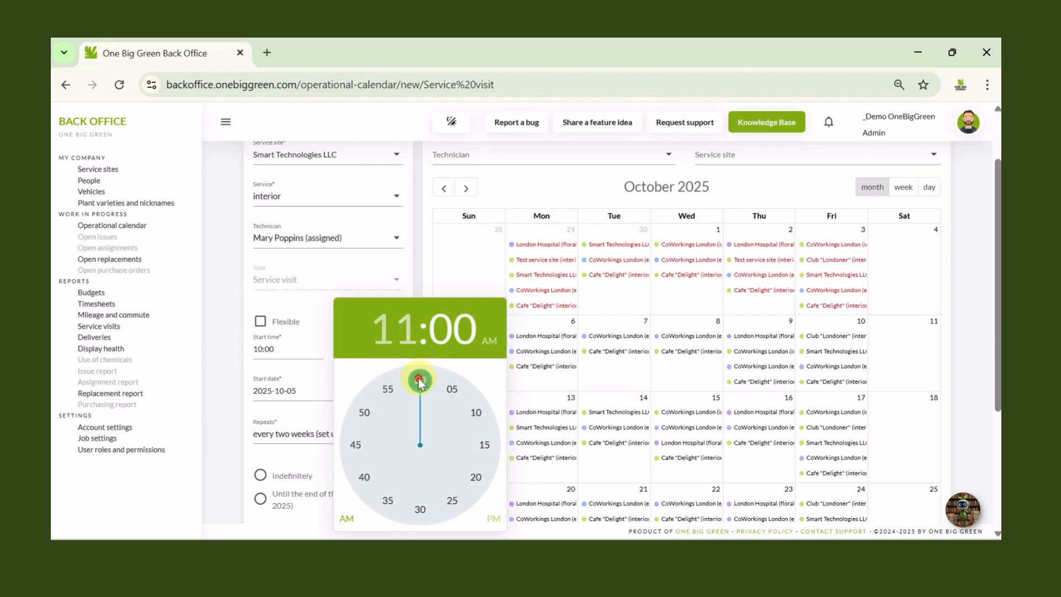
click(234, 324)
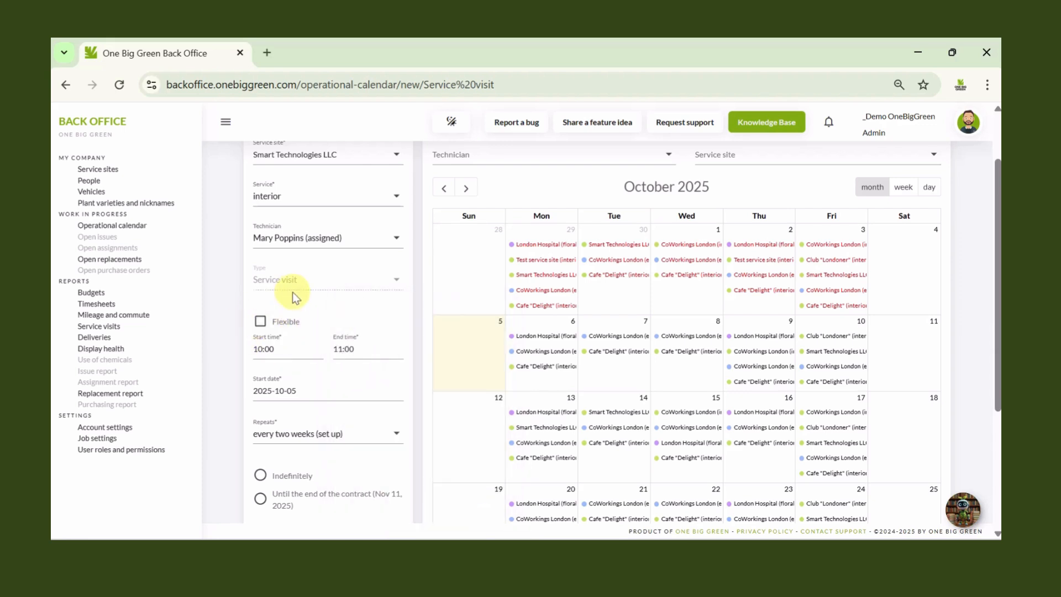
Step: Set the visit's start date to 2025-10-06 and its recurrence to every two weeks (set up)
scroll(293, 292, down, 2)
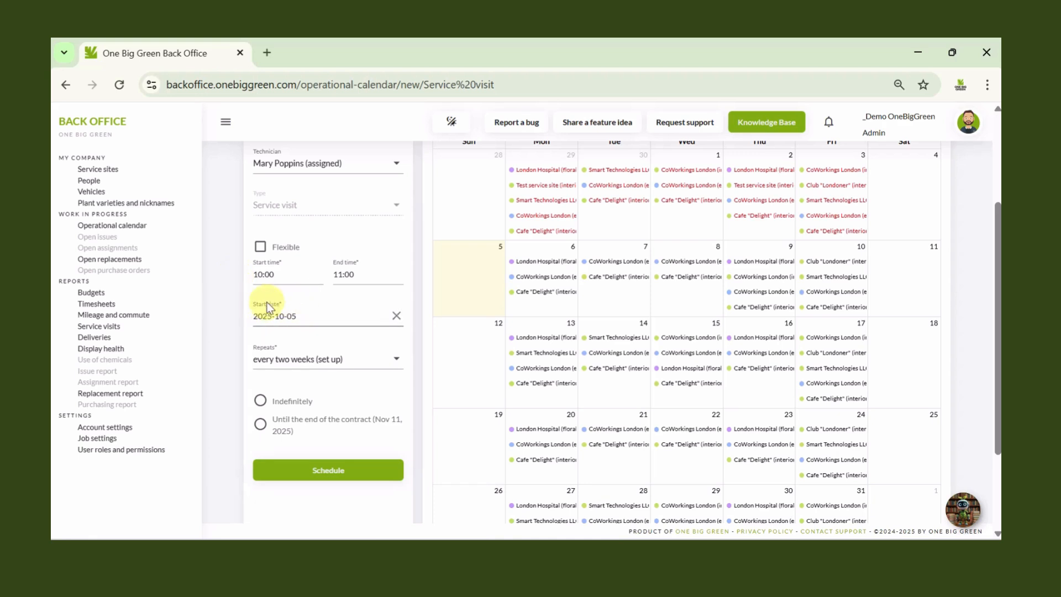
click(272, 320)
click(294, 440)
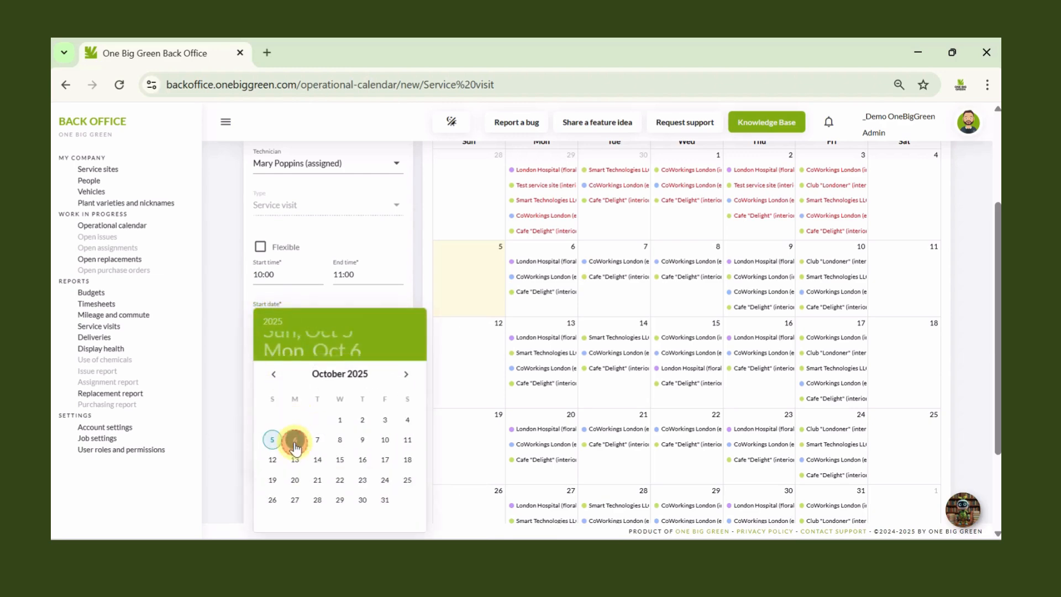
click(237, 350)
click(296, 357)
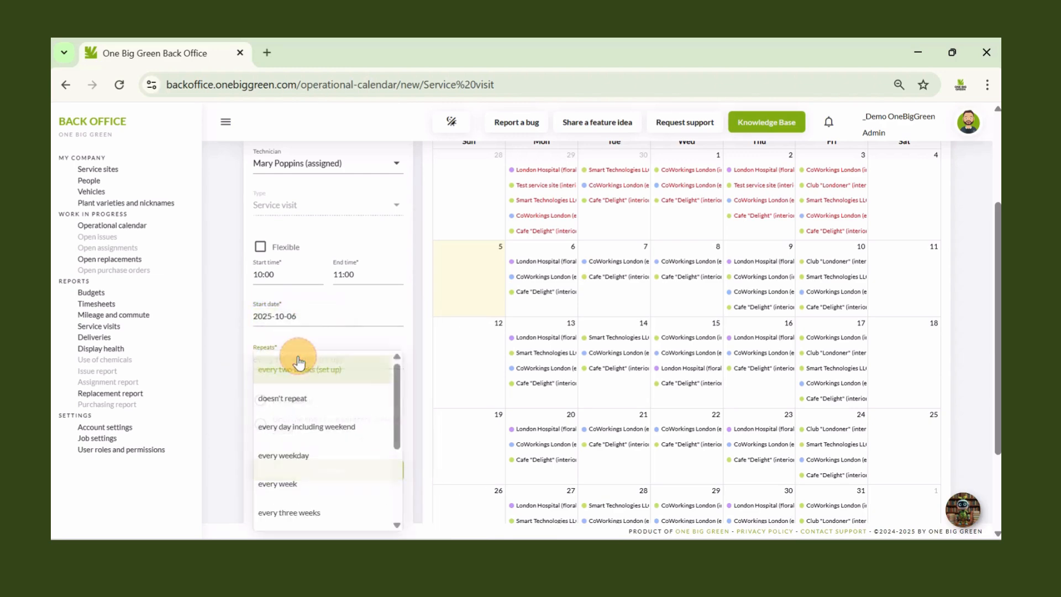
click(298, 376)
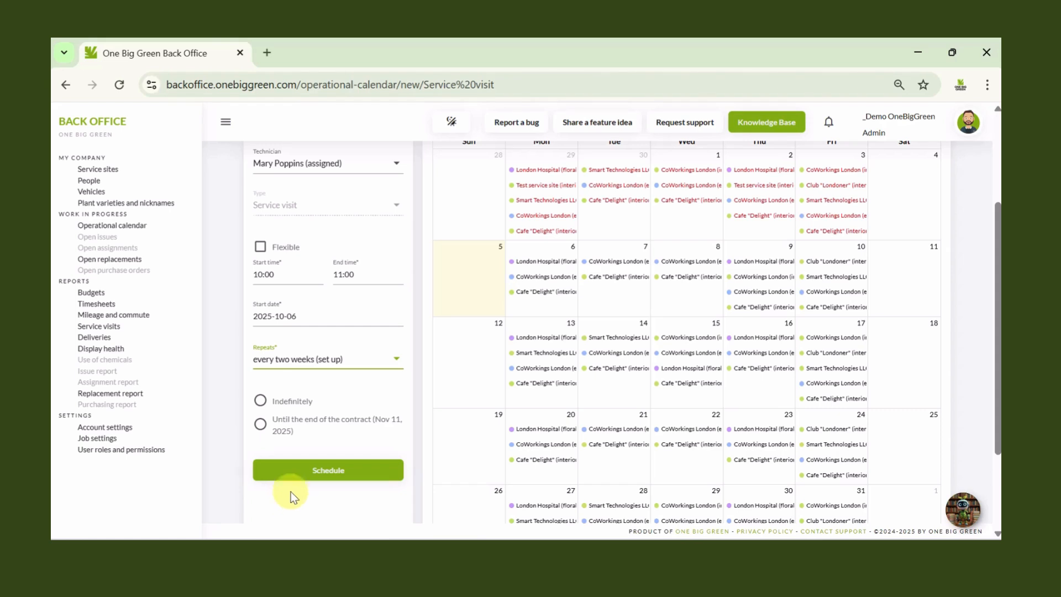
Step: Make the visit repeat indefinitely and schedule it
click(324, 473)
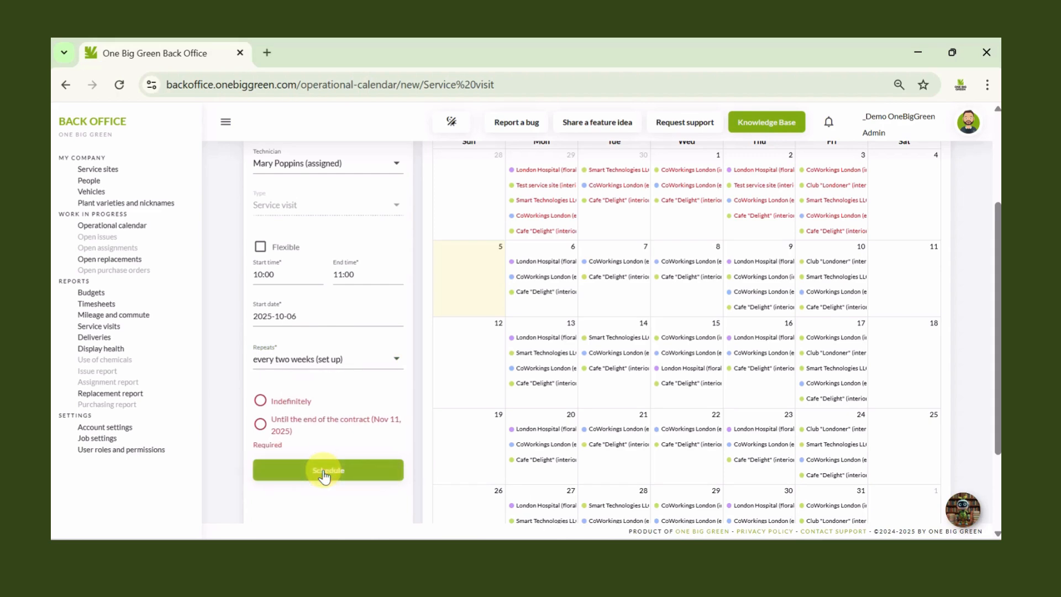
click(290, 402)
click(309, 468)
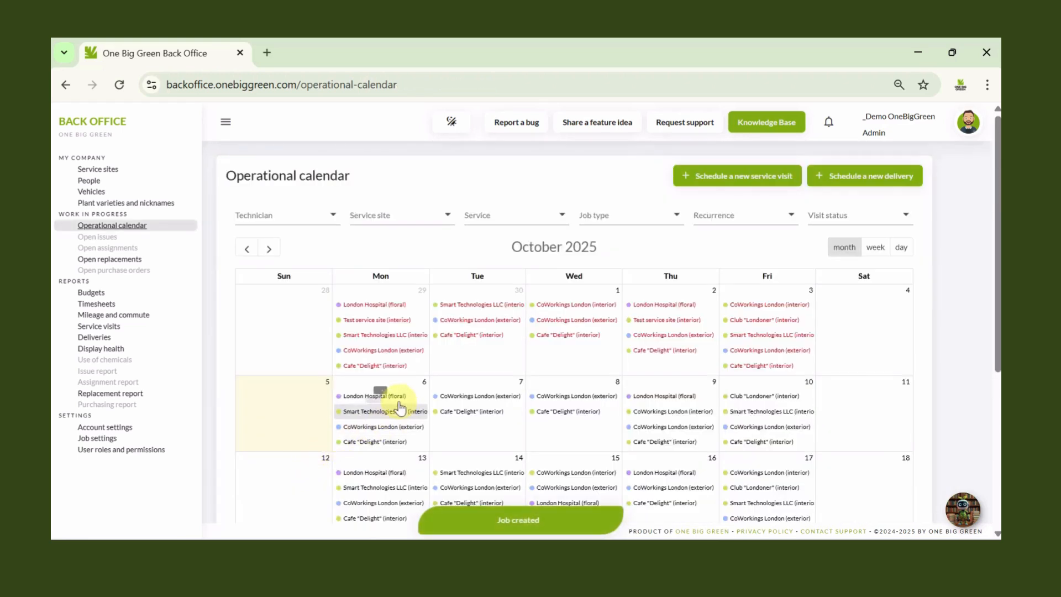
Step: Filter the calendar by the service site Smart Technologies LLC to review its visits, and clear the filter
click(406, 215)
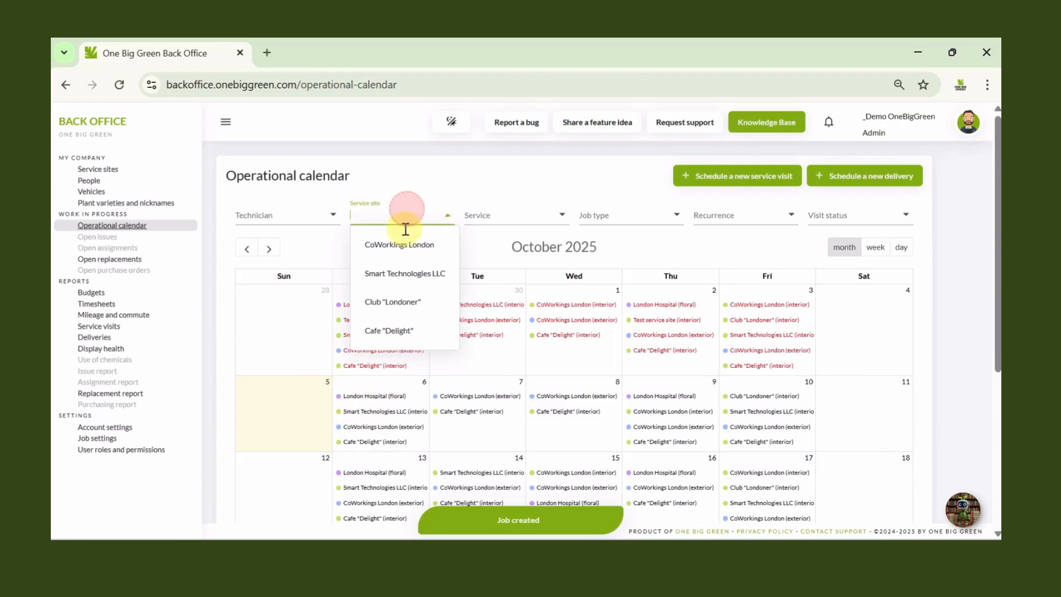
click(407, 272)
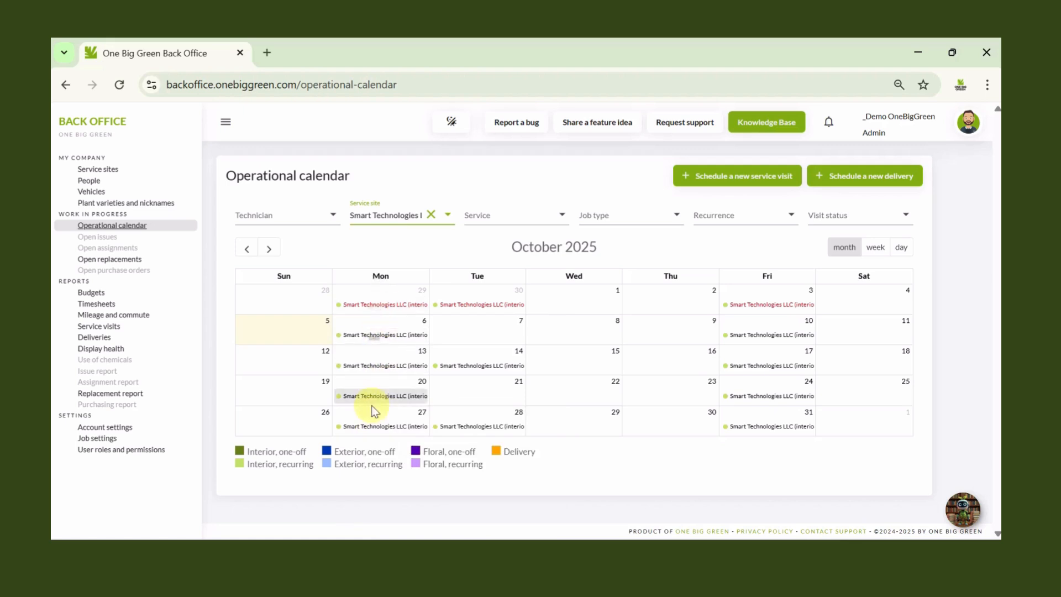
click(430, 215)
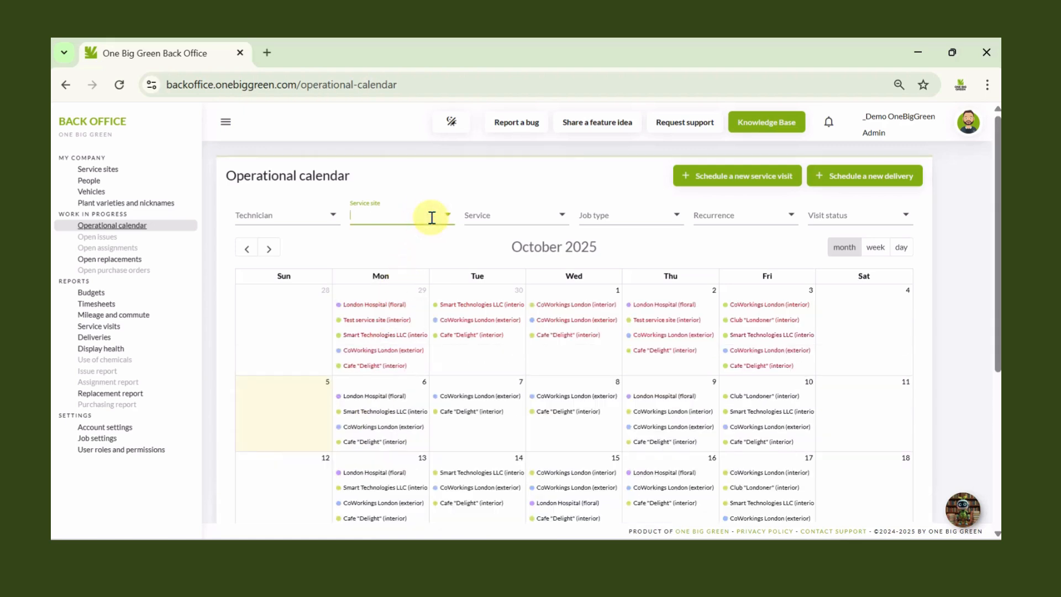
Step: Open the Smart Technologies LLC interior visit of October 6 and choose to edit the whole series after Oct 6, 2025
mouse_move(358, 418)
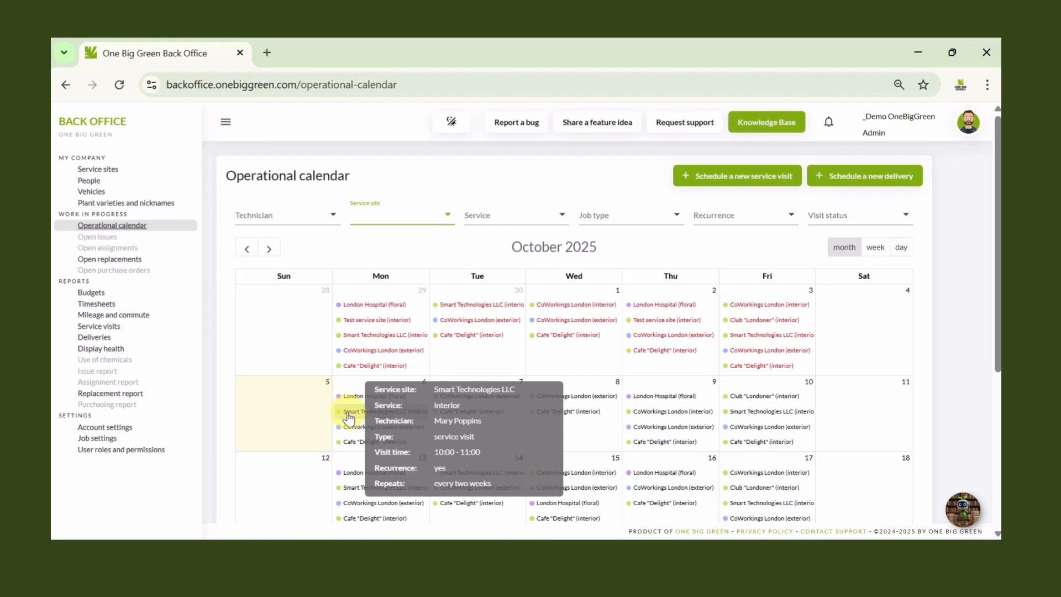
click(347, 413)
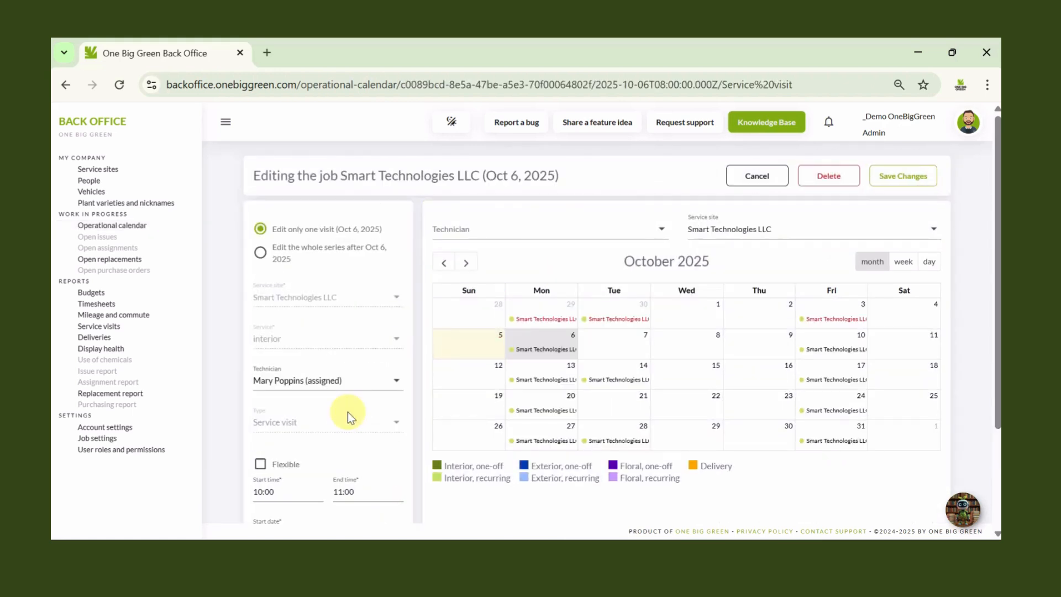
click(288, 254)
scroll(320, 390, down, 1)
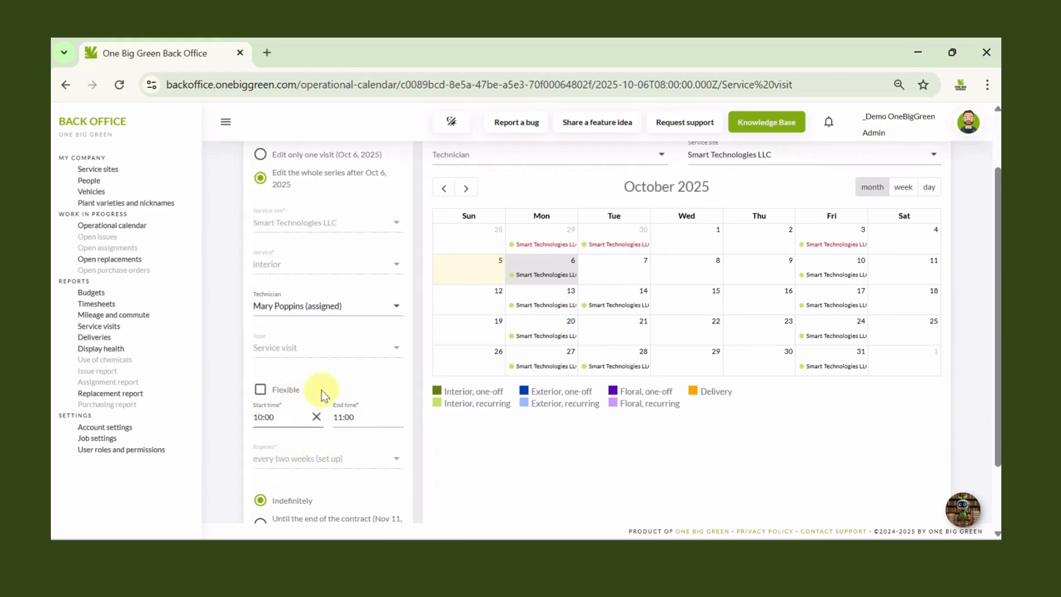
Step: Switch the edit scope to only the Oct 6, 2025 visit, review its editable fields, and cancel the editing
scroll(305, 378, up, 1)
click(325, 234)
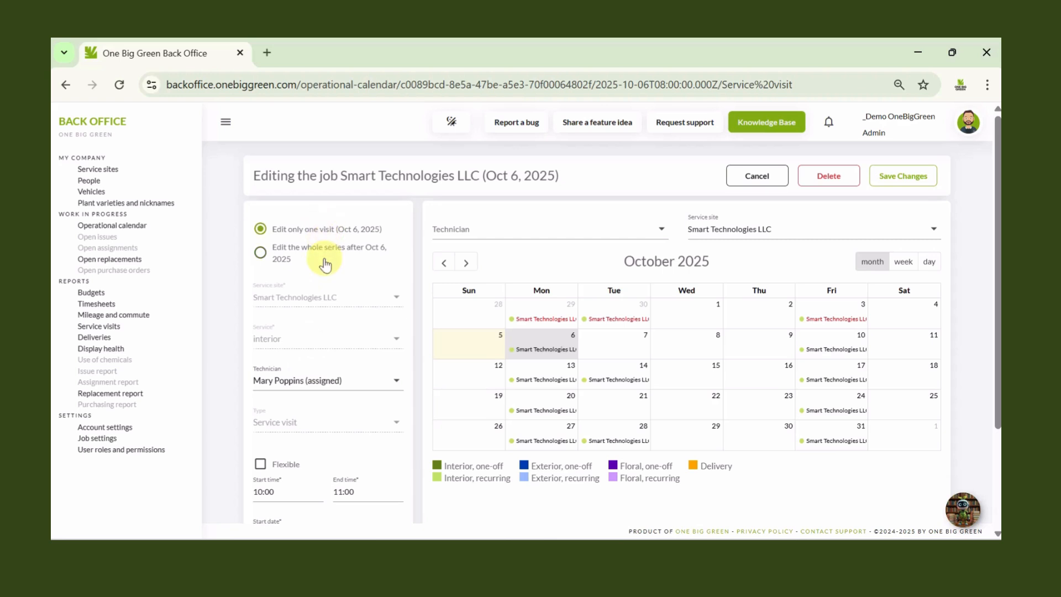
scroll(312, 320, down, 2)
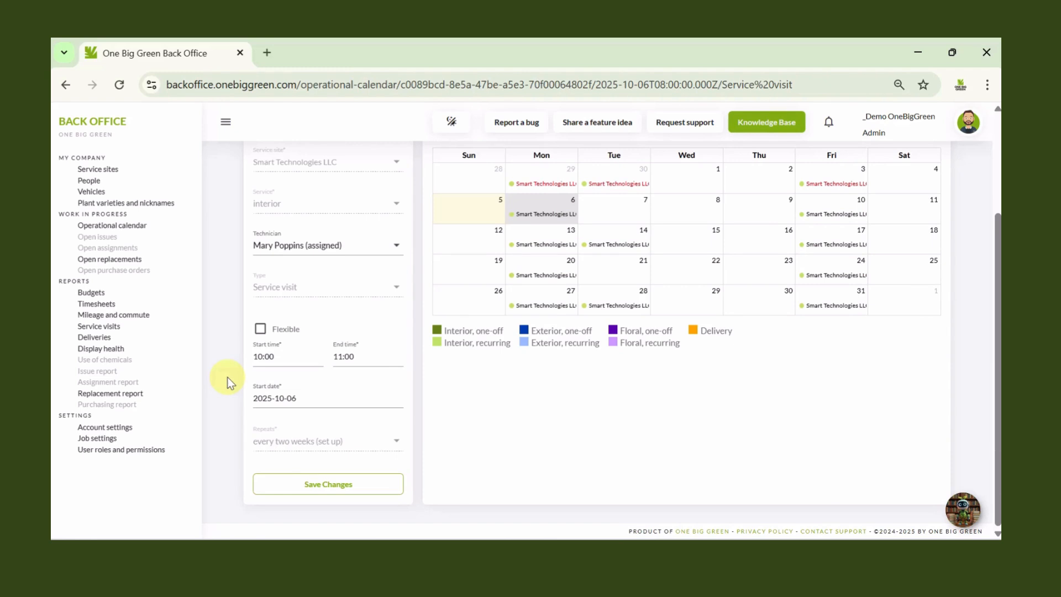
scroll(228, 377, up, 2)
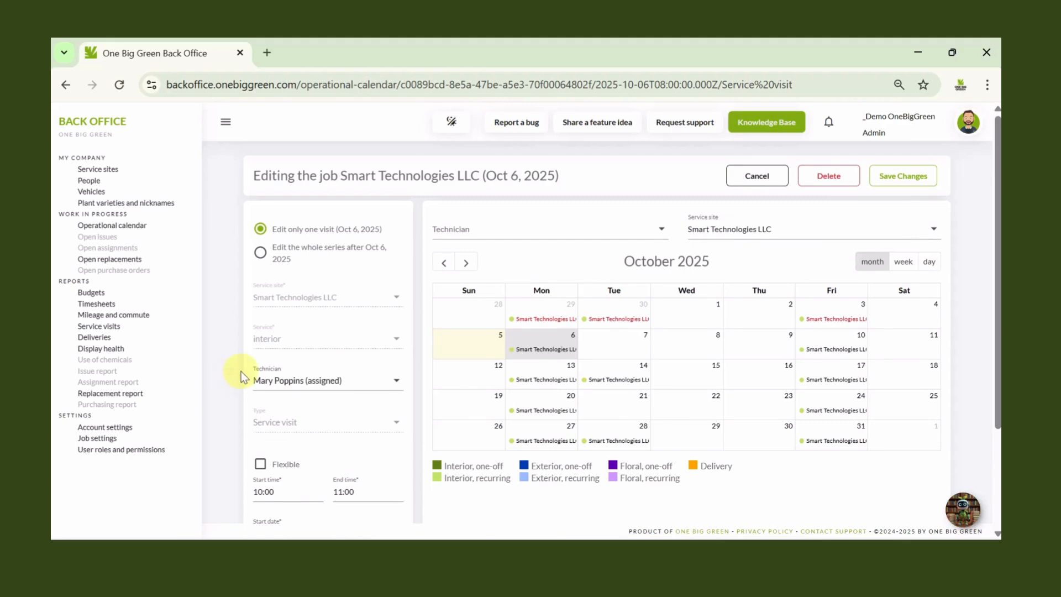
click(758, 176)
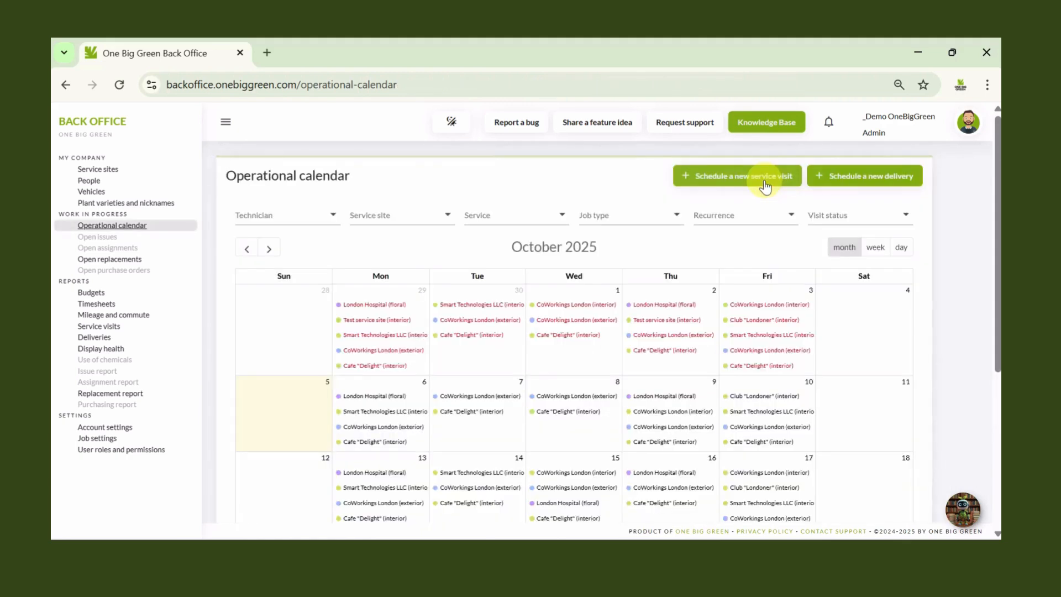
Step: Start scheduling a new delivery for the service site Smart Technologies LLC with the interior service
click(878, 176)
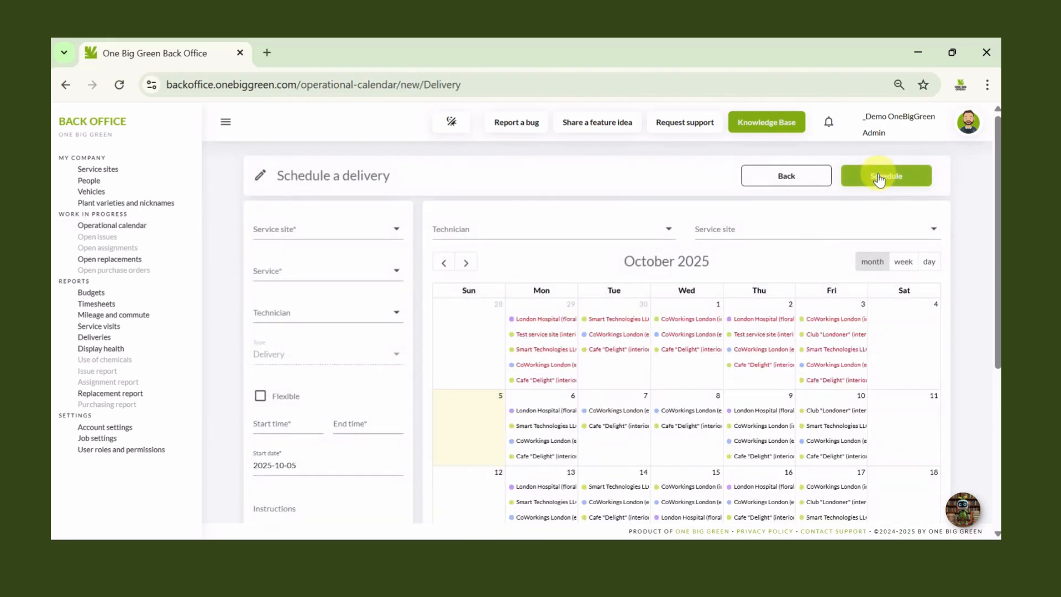
click(374, 234)
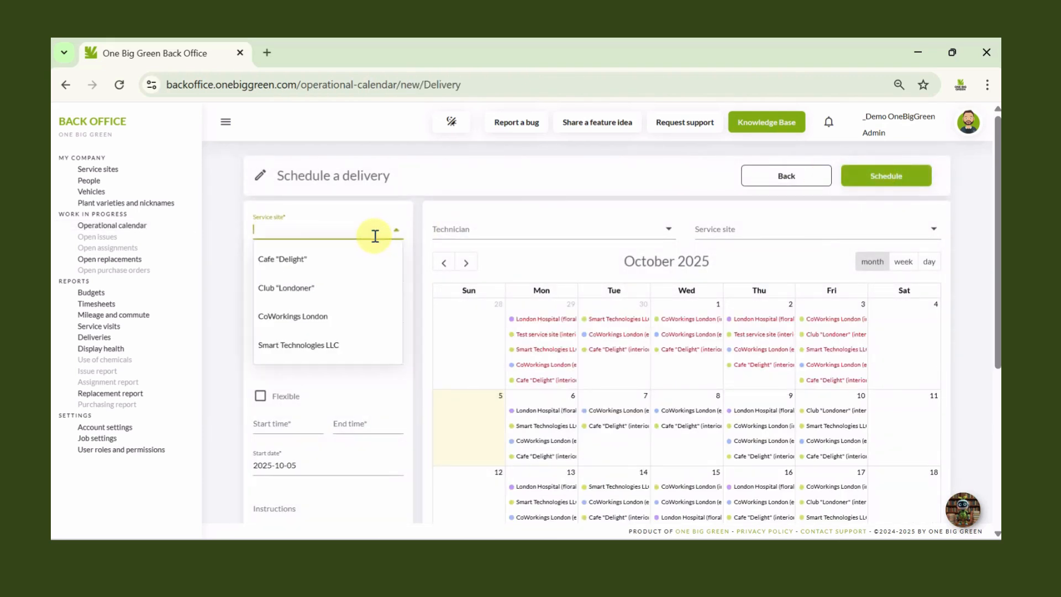
click(341, 341)
click(336, 272)
click(327, 287)
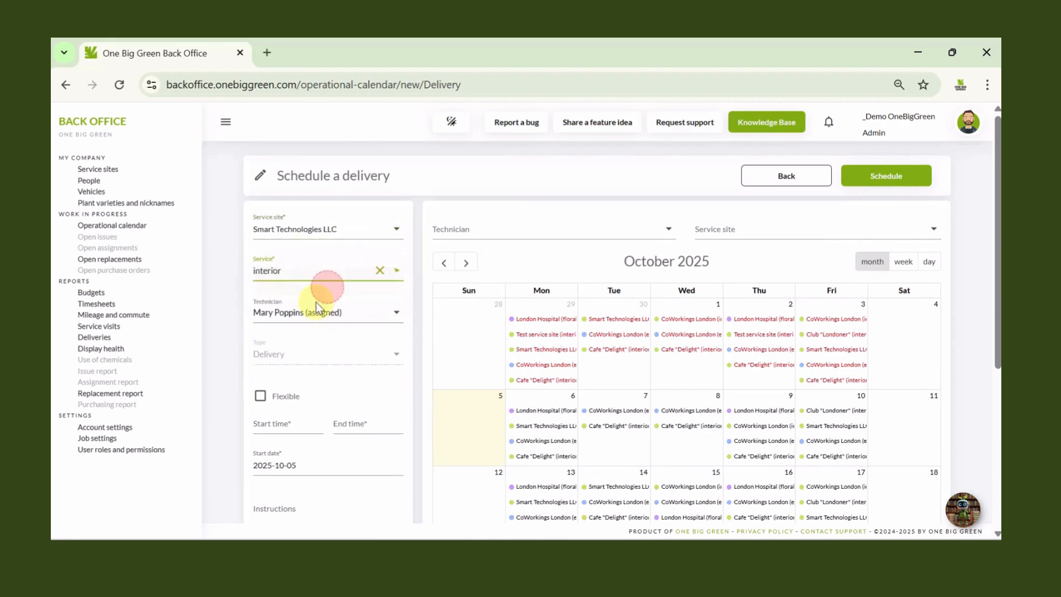
Step: Set the delivery's start date to 2025-10-06 and make its time flexible
scroll(268, 405, down, 2)
click(273, 394)
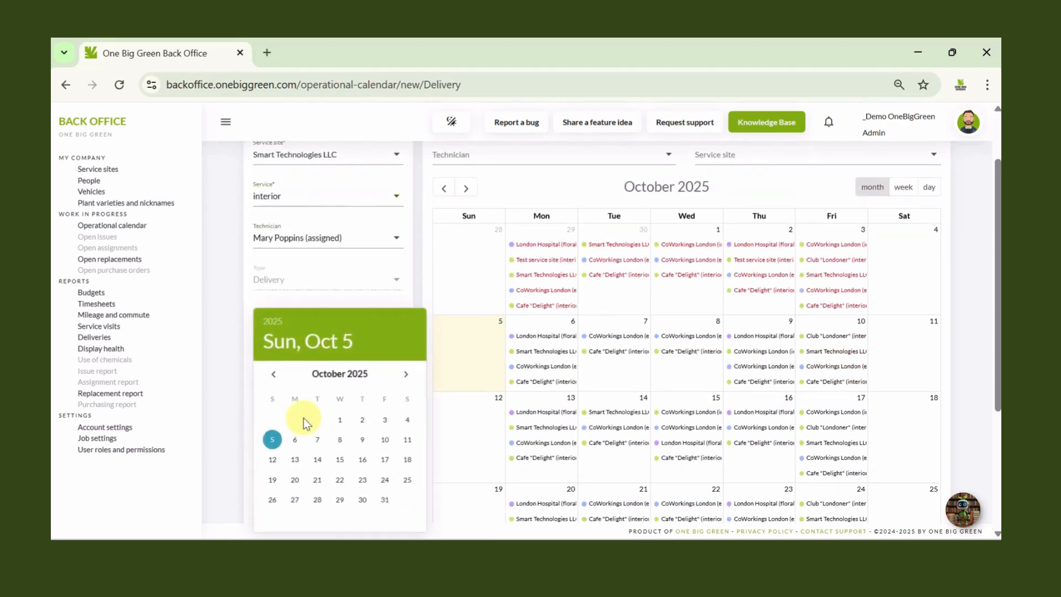
click(296, 441)
click(261, 322)
Step: Require a photo for the delivery, enter the instructions "xxx", and schedule it
scroll(234, 381, down, 3)
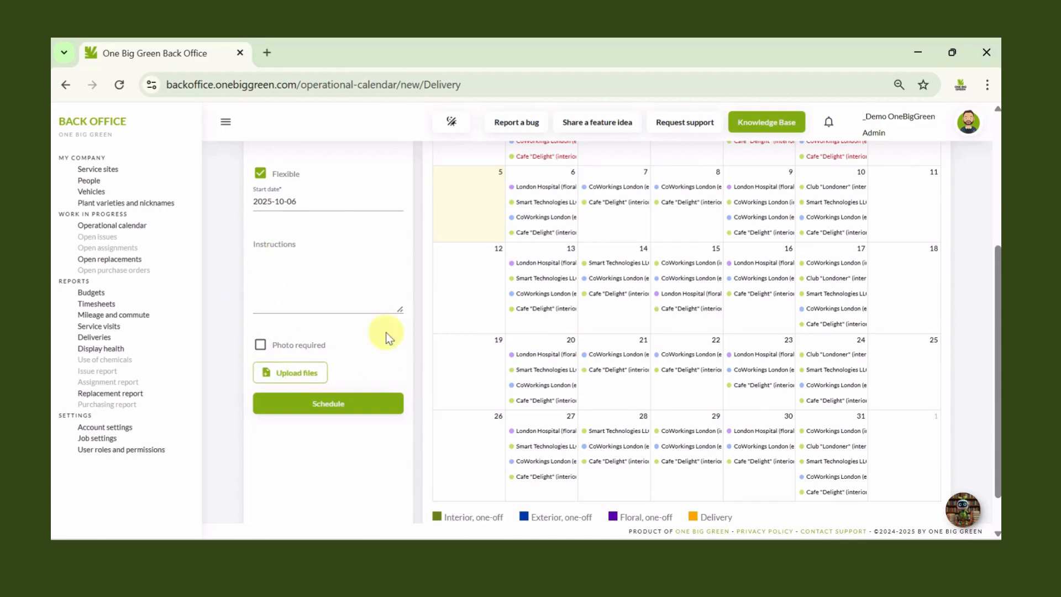
click(260, 344)
click(302, 246)
text(xxx)
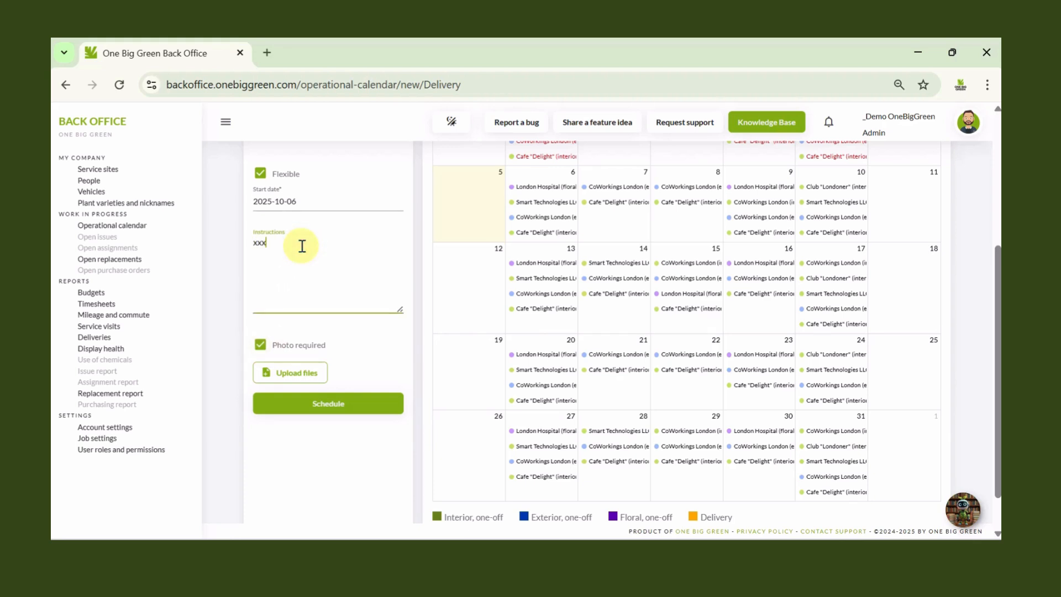
click(327, 410)
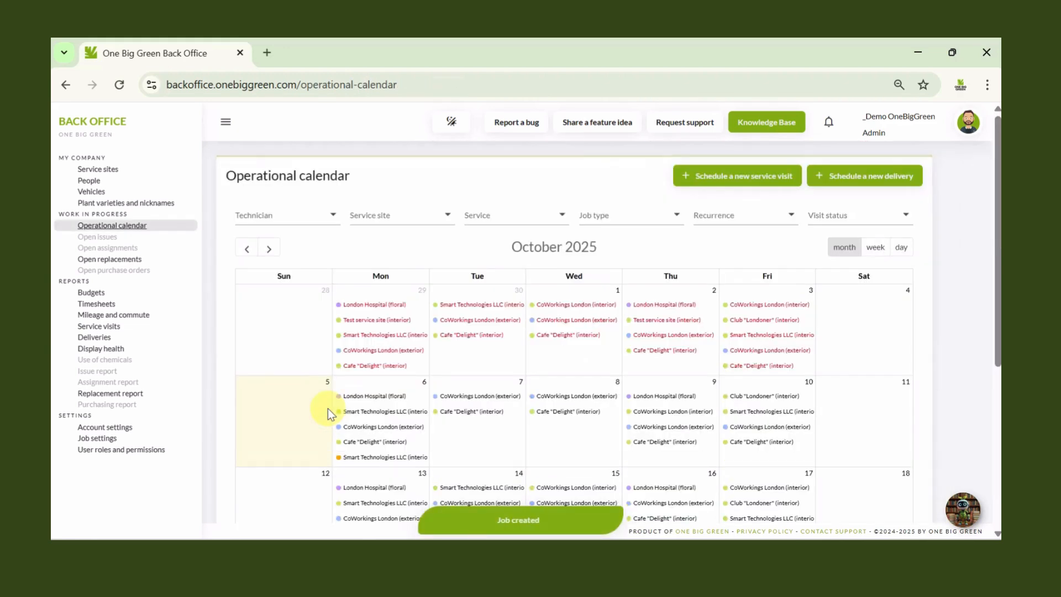
Step: View the details of the Smart Technologies LLC delivery on October 6 in the calendar
mouse_move(348, 459)
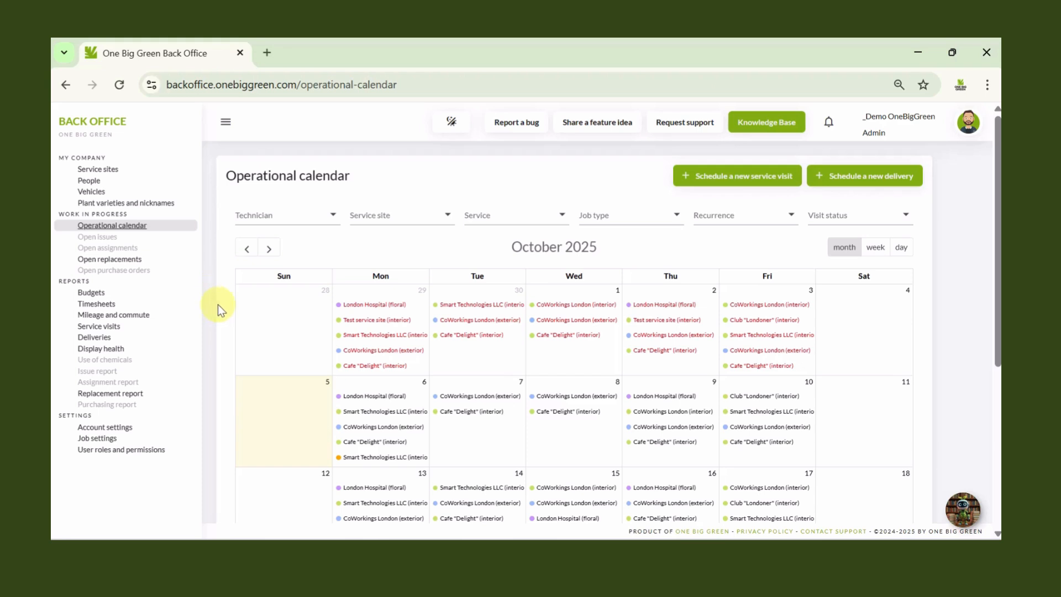
mouse_move(391, 458)
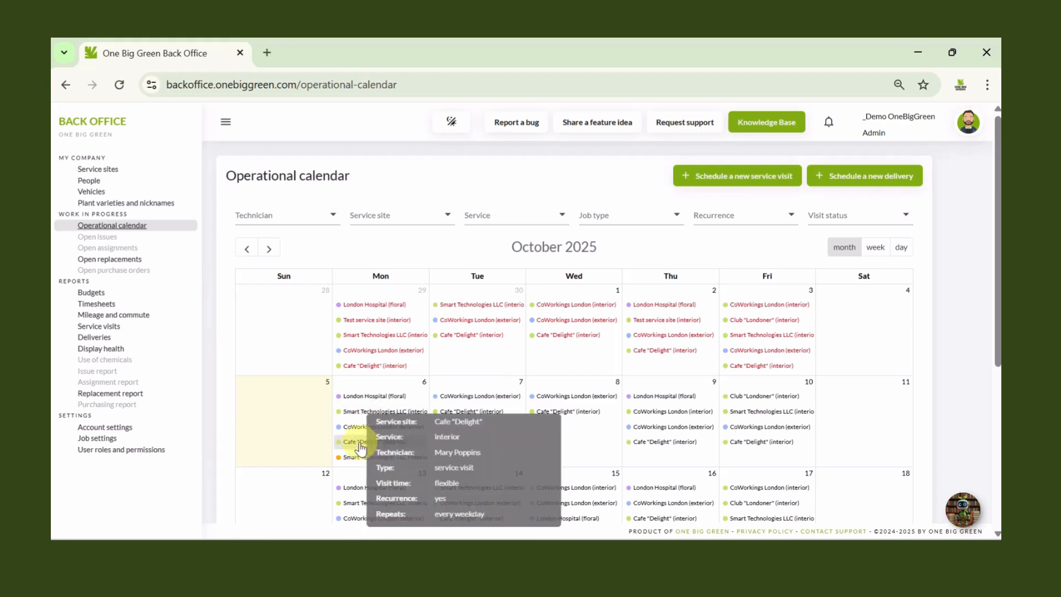